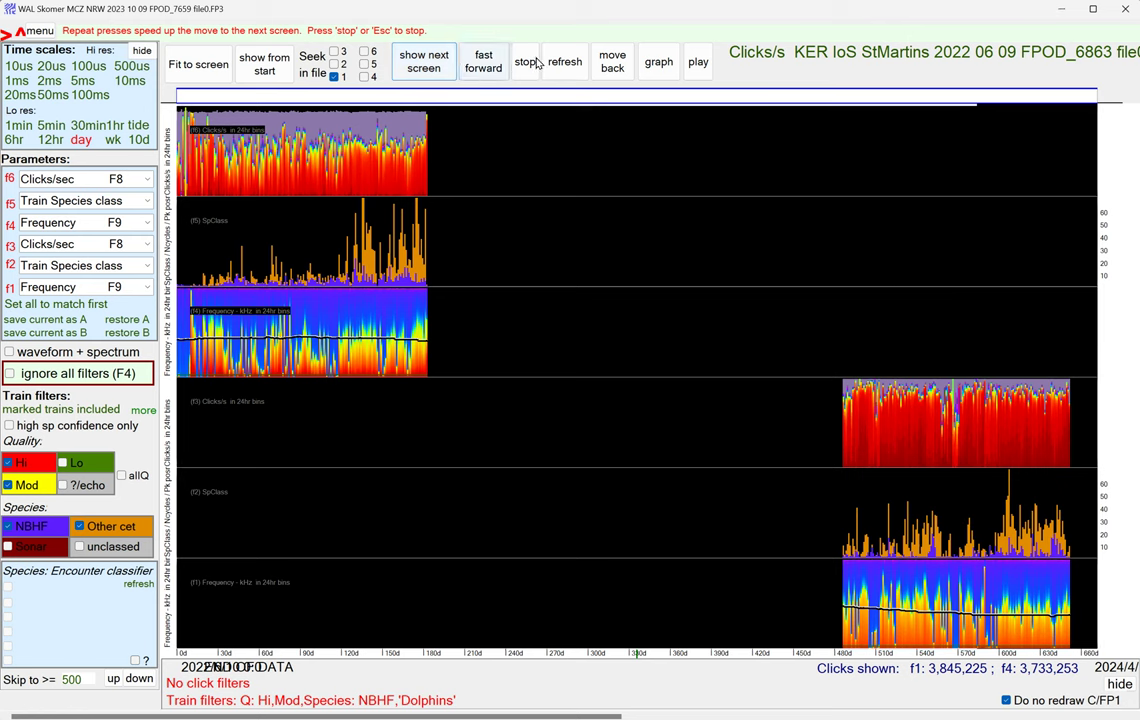
# Bring up the FPOD menu panel, which opens on its Navigation page
pyautogui.moveTo(760, 30)
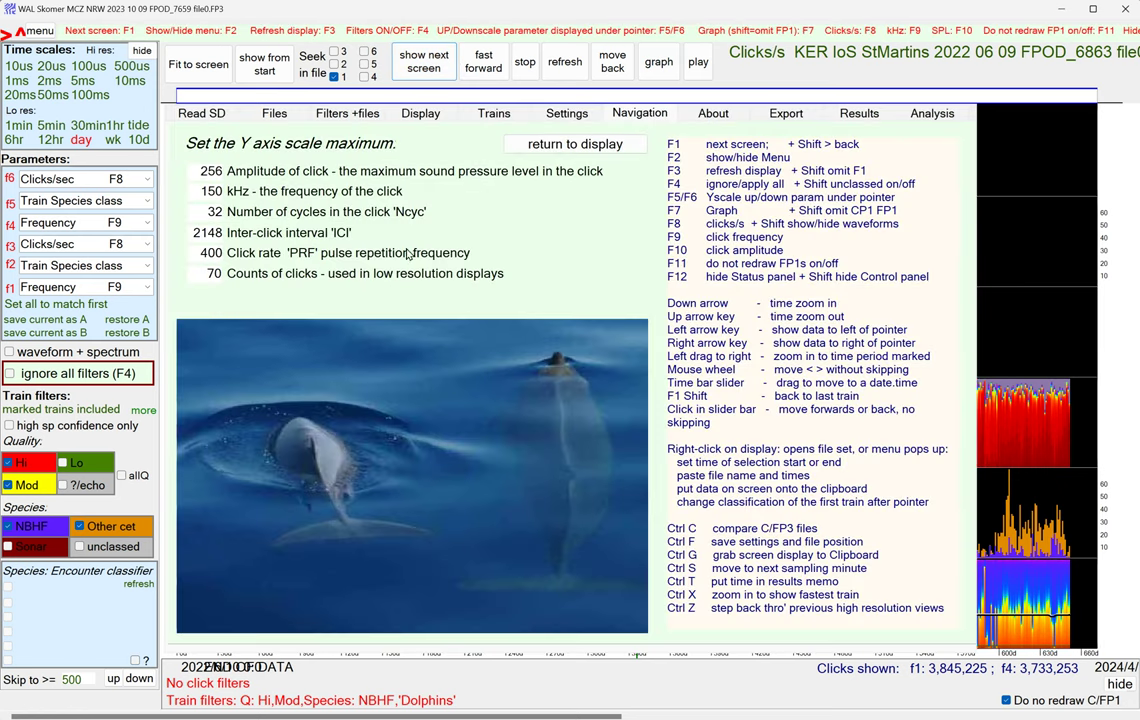
pyautogui.click(285, 117)
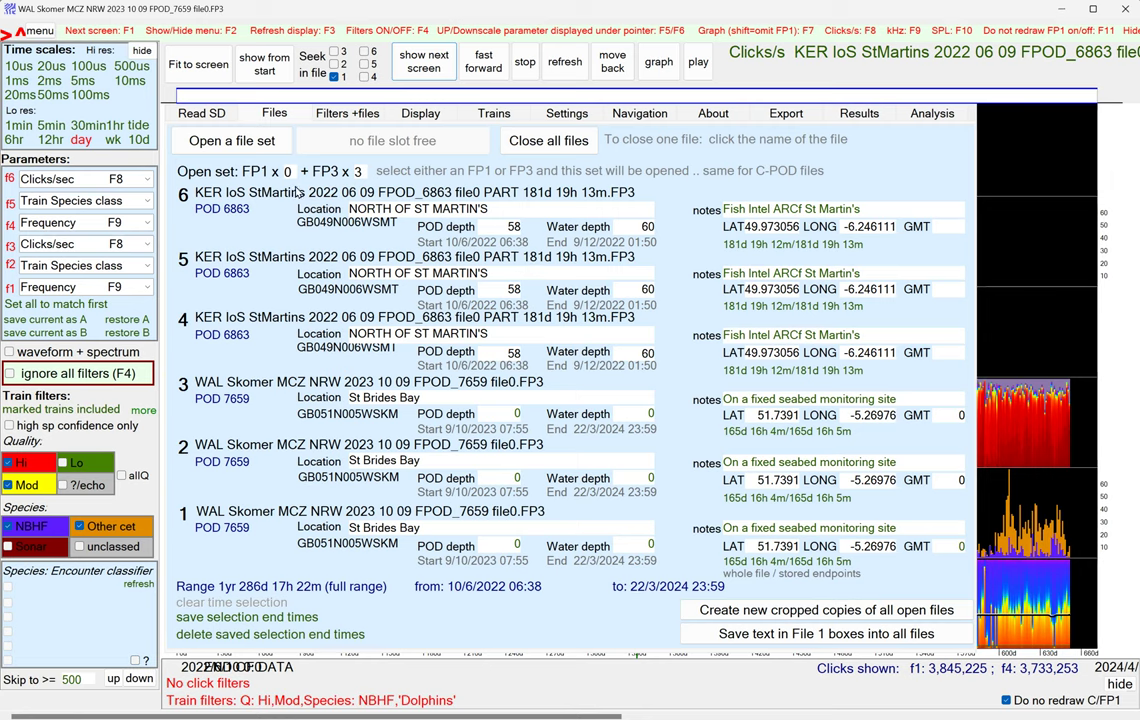
# Redraw both sites' click data on one timeline starting from the earliest file
pyautogui.click(262, 64)
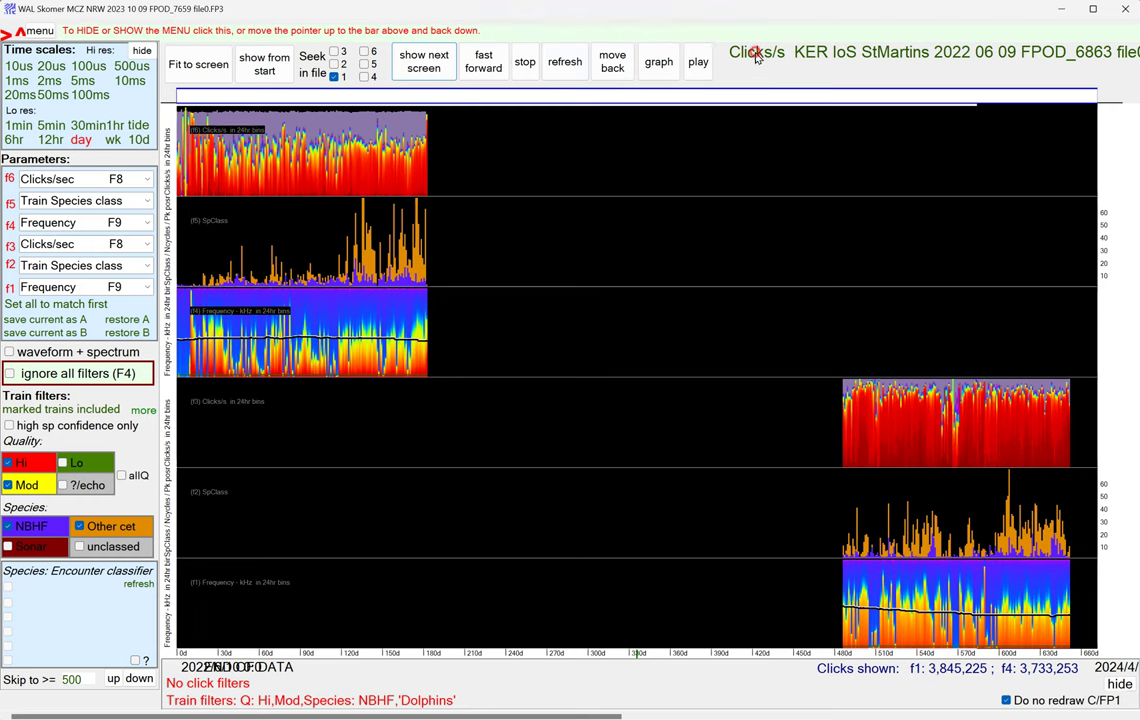
# Untick NBHF under Species in Display settings, leaving only Dolphins in the train filter
pyautogui.moveTo(660, 138)
pyautogui.moveTo(432, 118)
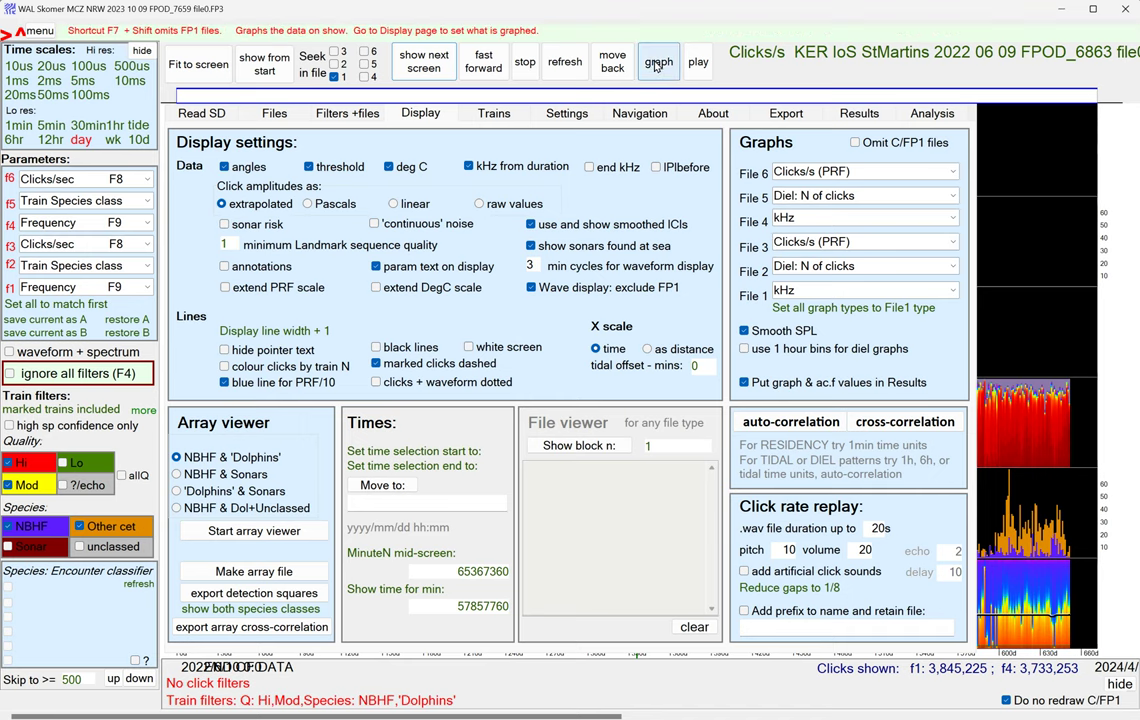
pyautogui.click(17, 530)
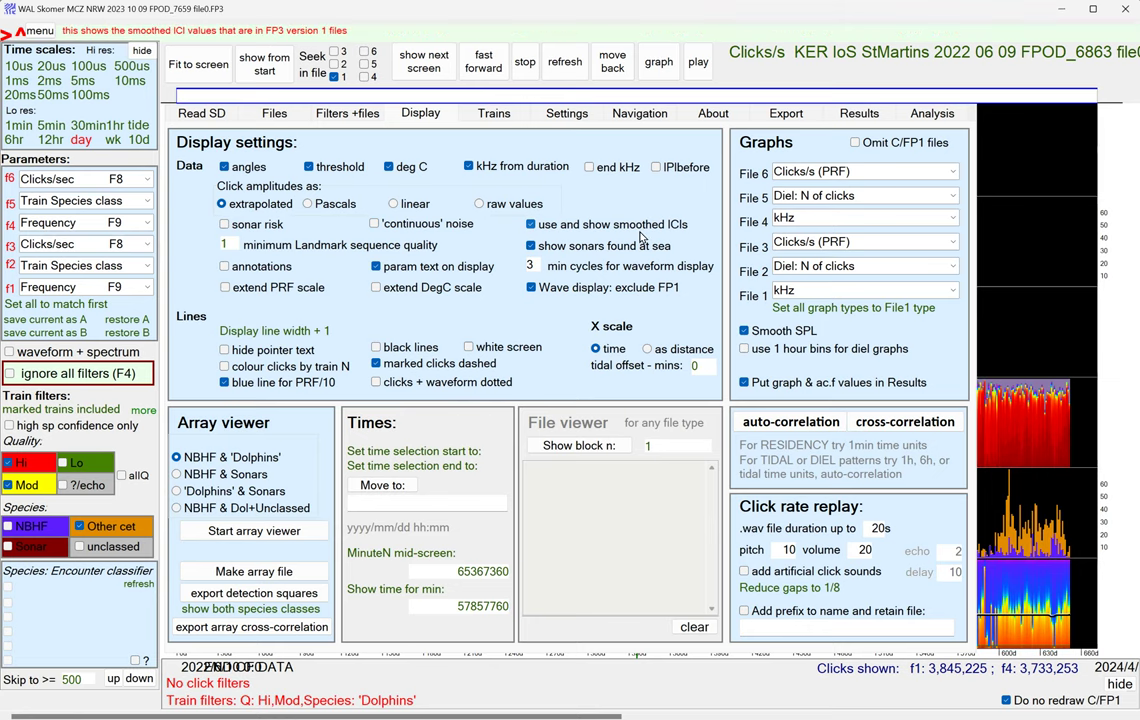
# Graph click-rate, diel and frequency histograms for dolphin trains at St Martin's and Skomer
pyautogui.click(659, 62)
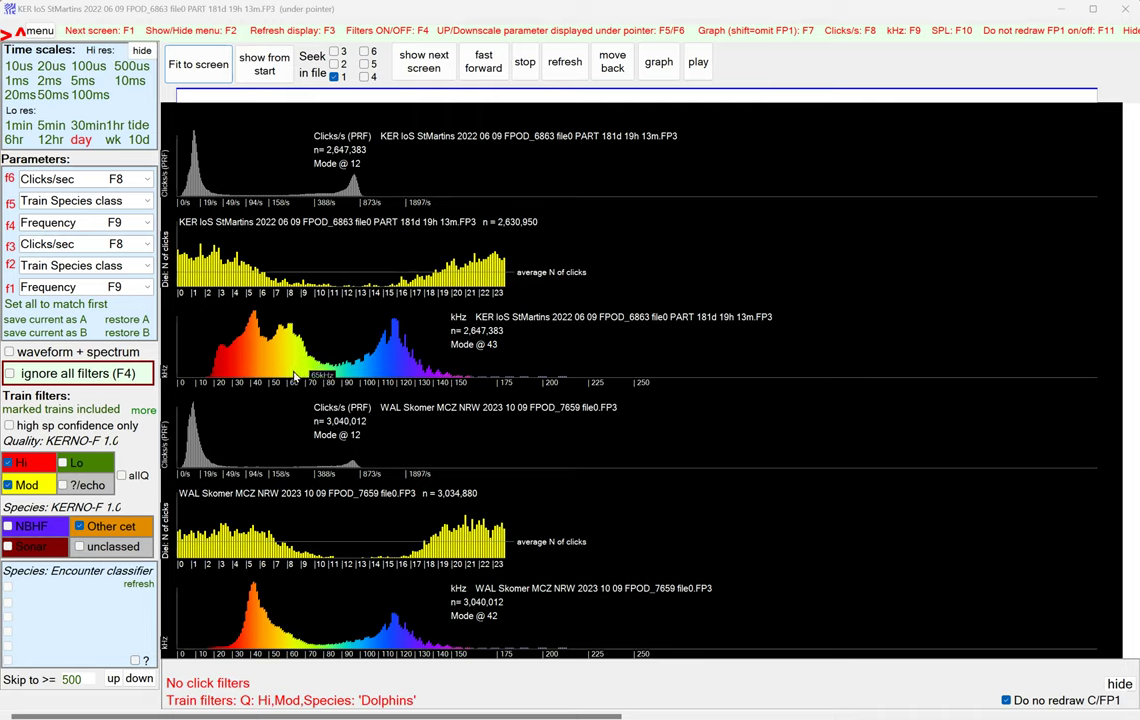
# Switch the filter to NBHF, use 1-hour diel bins, and regraph the histograms
pyautogui.click(30, 530)
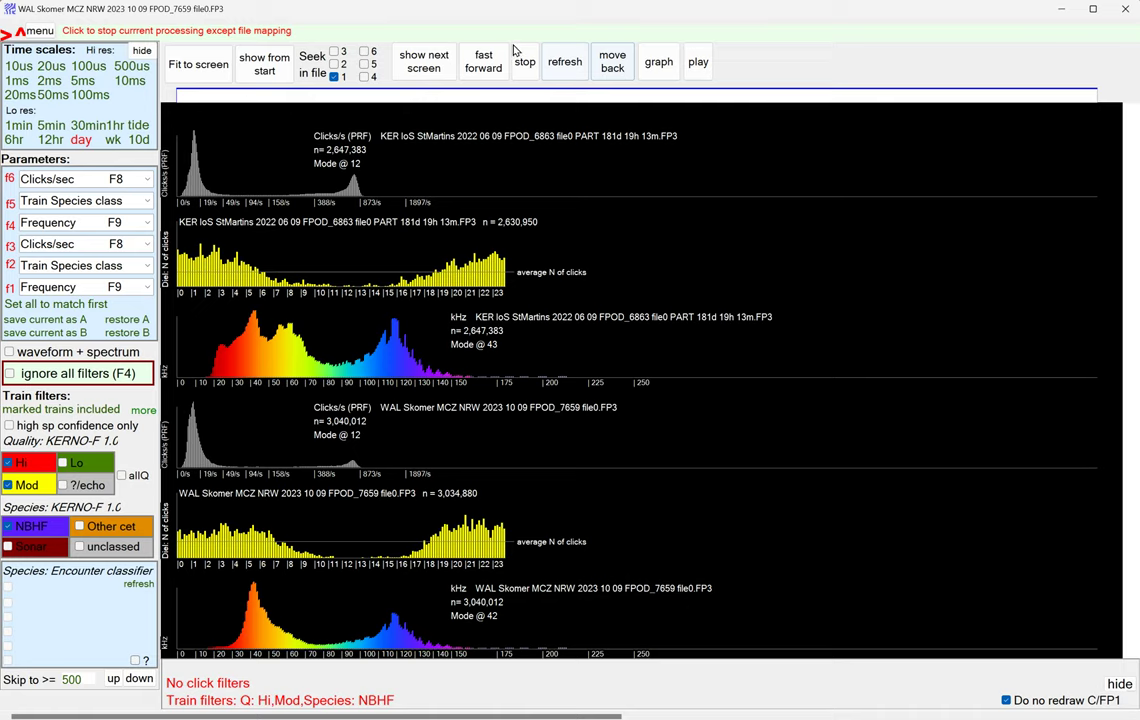
pyautogui.press('F2')
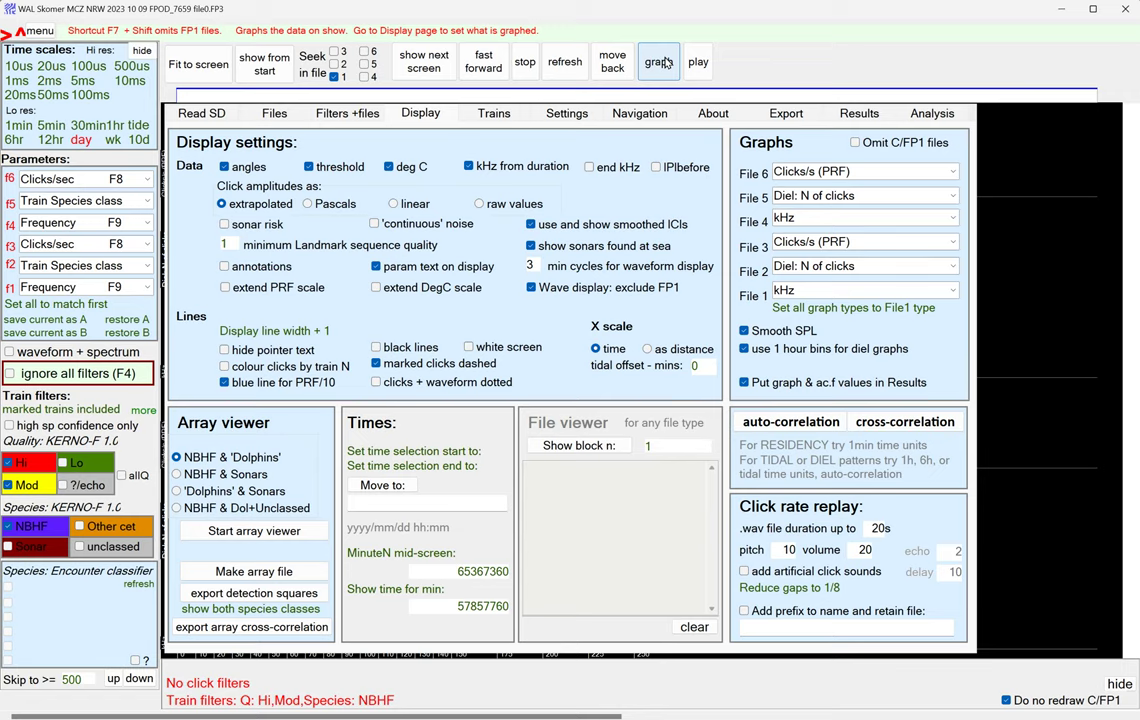
pyautogui.click(660, 62)
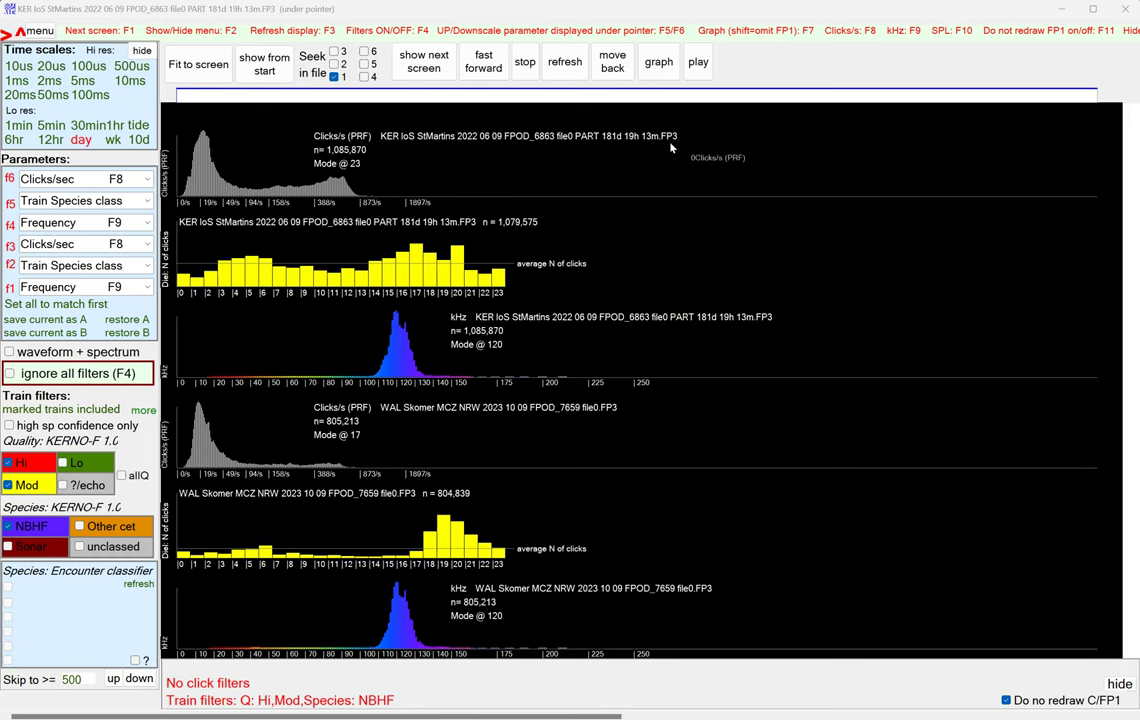
# Turn on 'Put graph & ac.f values in Results' and clear the old Results tables
pyautogui.press('F2')
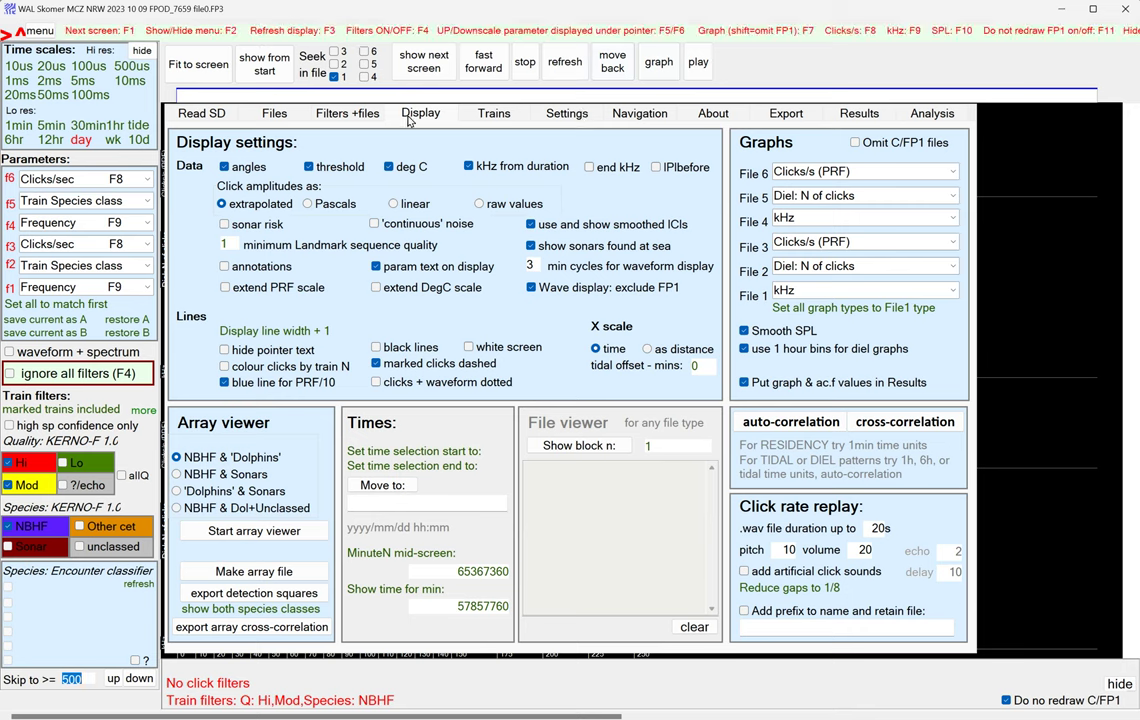
pyautogui.click(744, 383)
pyautogui.click(848, 116)
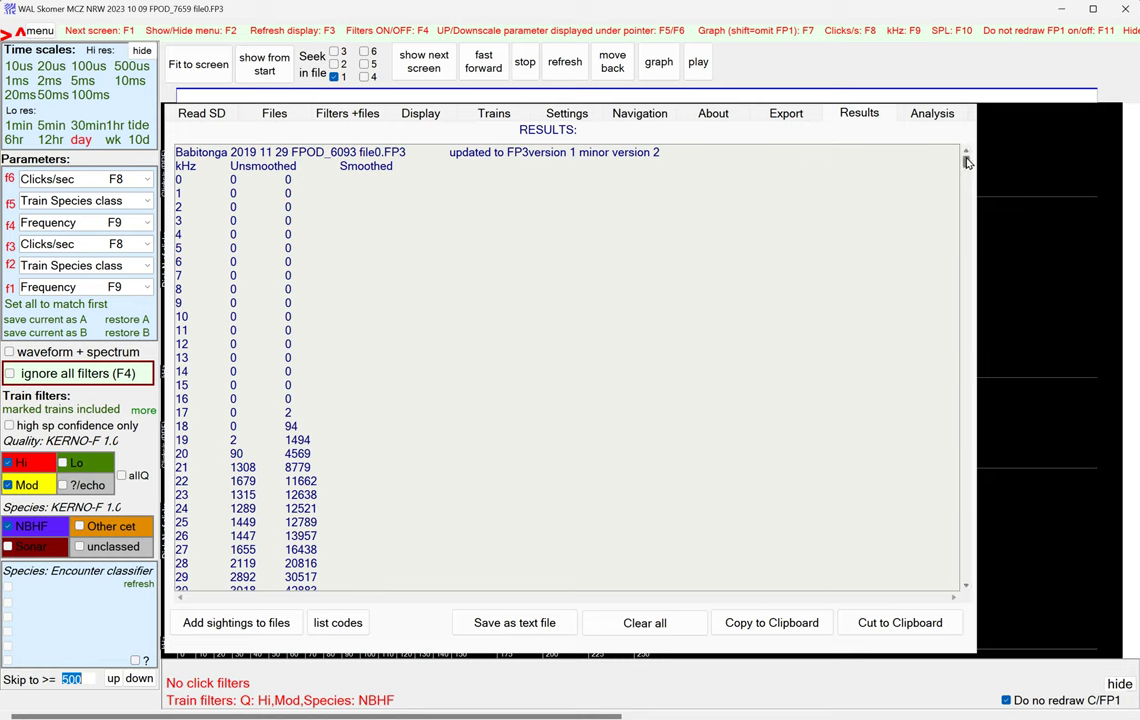
pyautogui.moveTo(967, 160)
pyautogui.mouseDown()
pyautogui.moveTo(967, 613)
pyautogui.moveTo(957, 251)
pyautogui.moveTo(972, 143)
pyautogui.mouseUp()
pyautogui.click(655, 628)
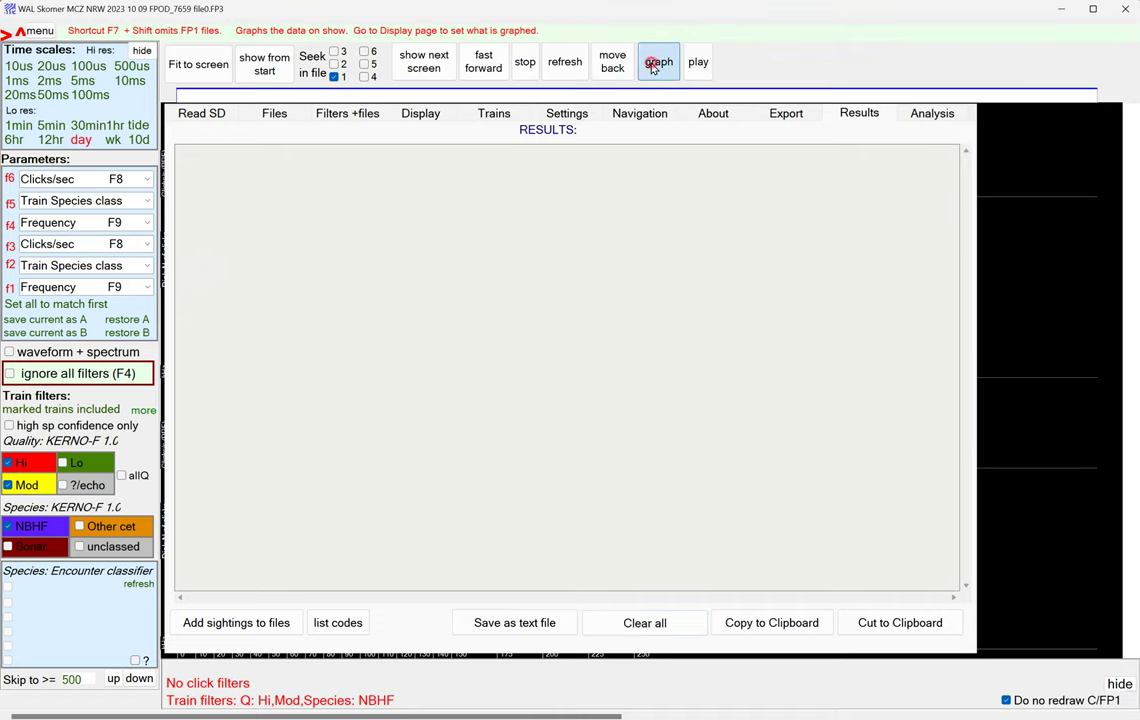
# Regraph to send values to Results, review and clear them, then switch to 5 ms scale
pyautogui.click(655, 64)
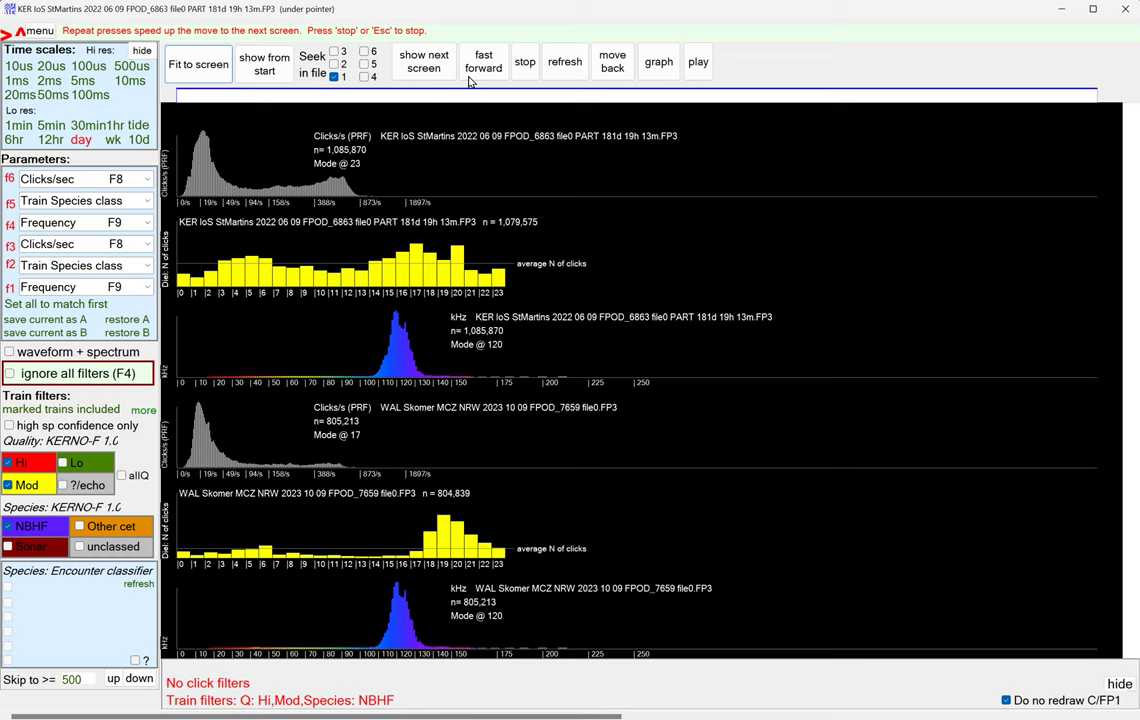
pyautogui.press('F2')
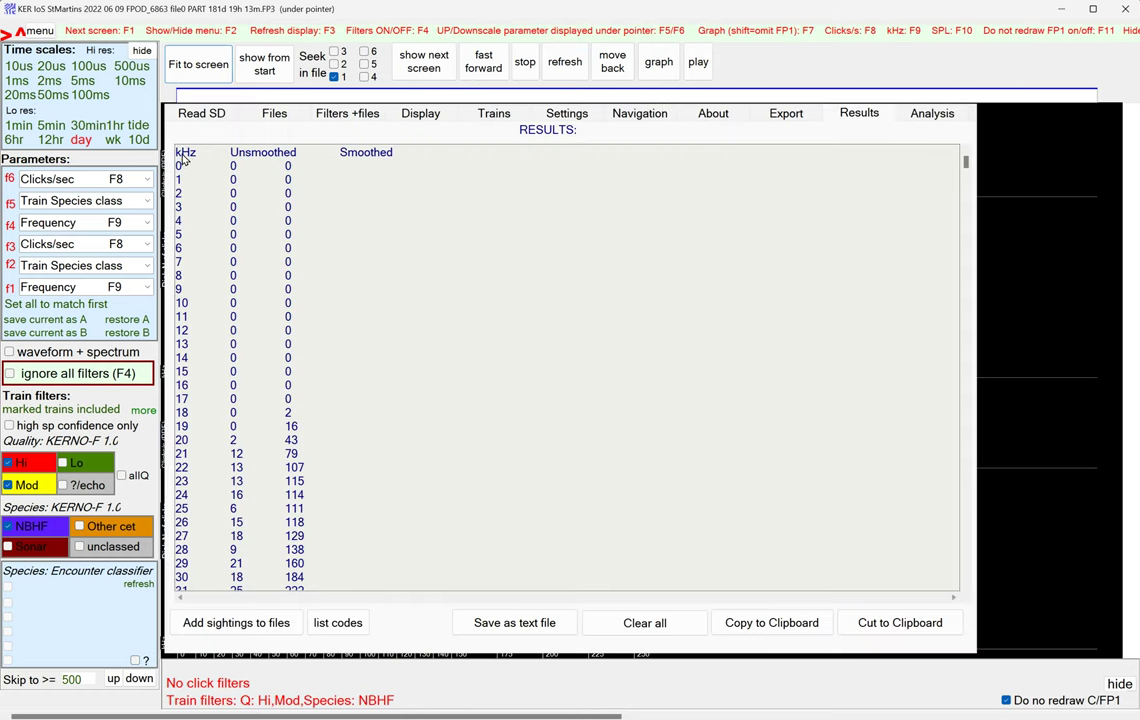
pyautogui.scroll(-6, 252, 455)
pyautogui.scroll(-10, 252, 455)
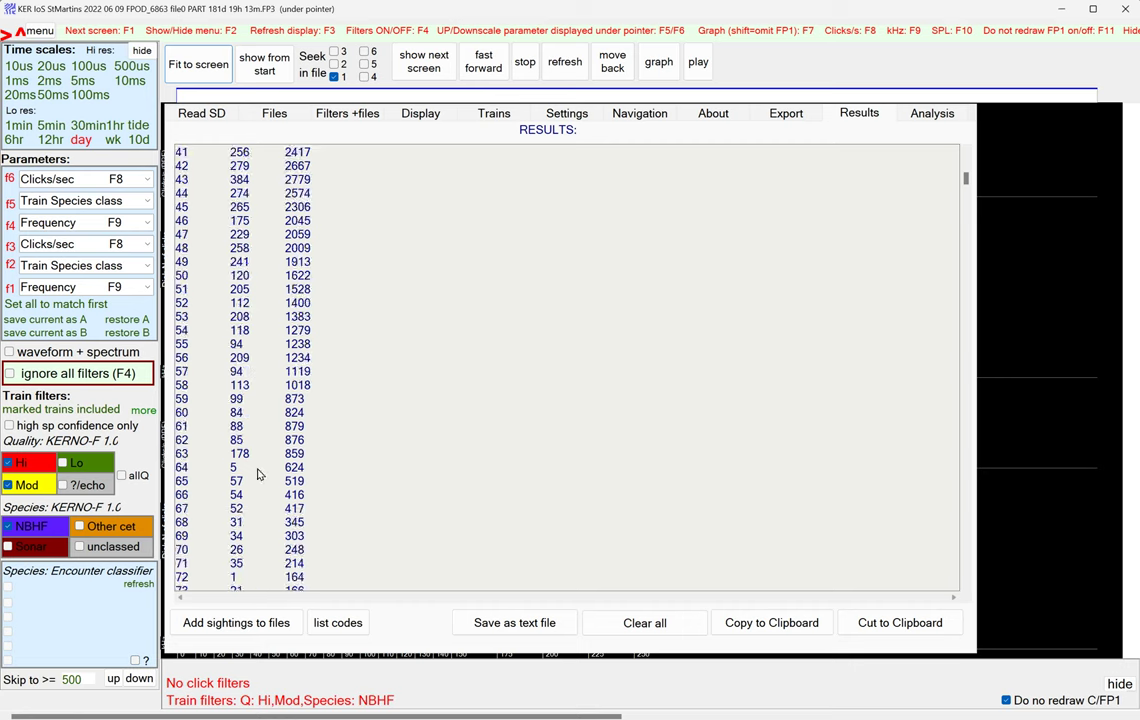
pyautogui.scroll(10, 257, 474)
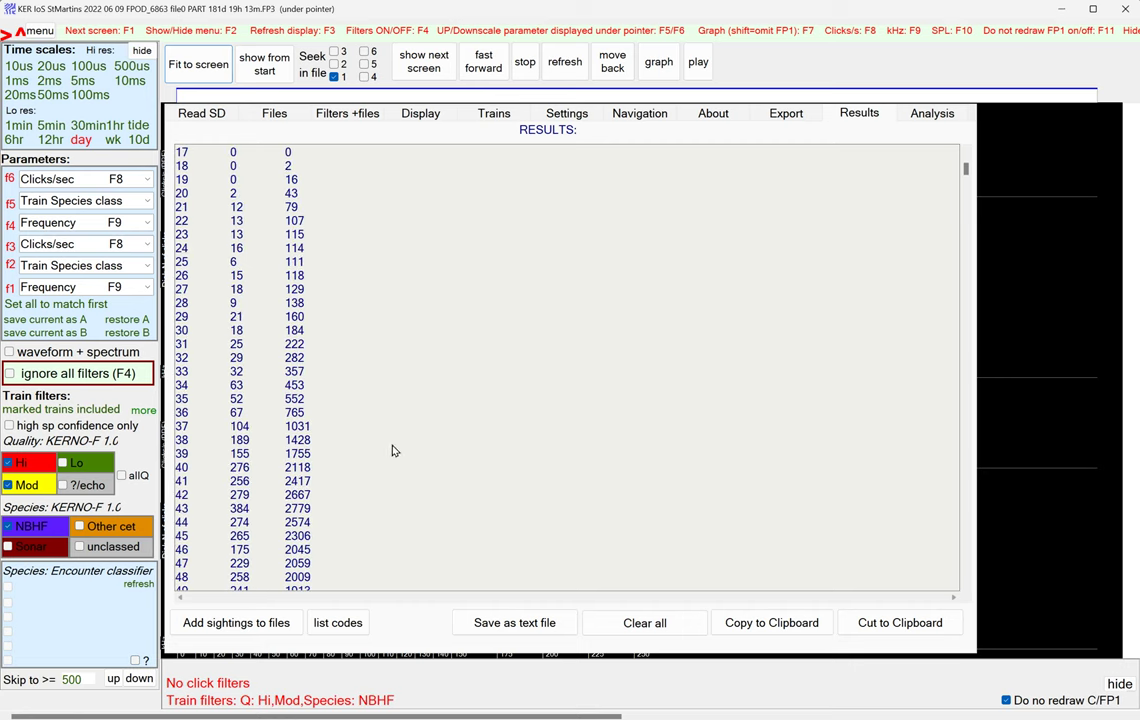
pyautogui.click(645, 632)
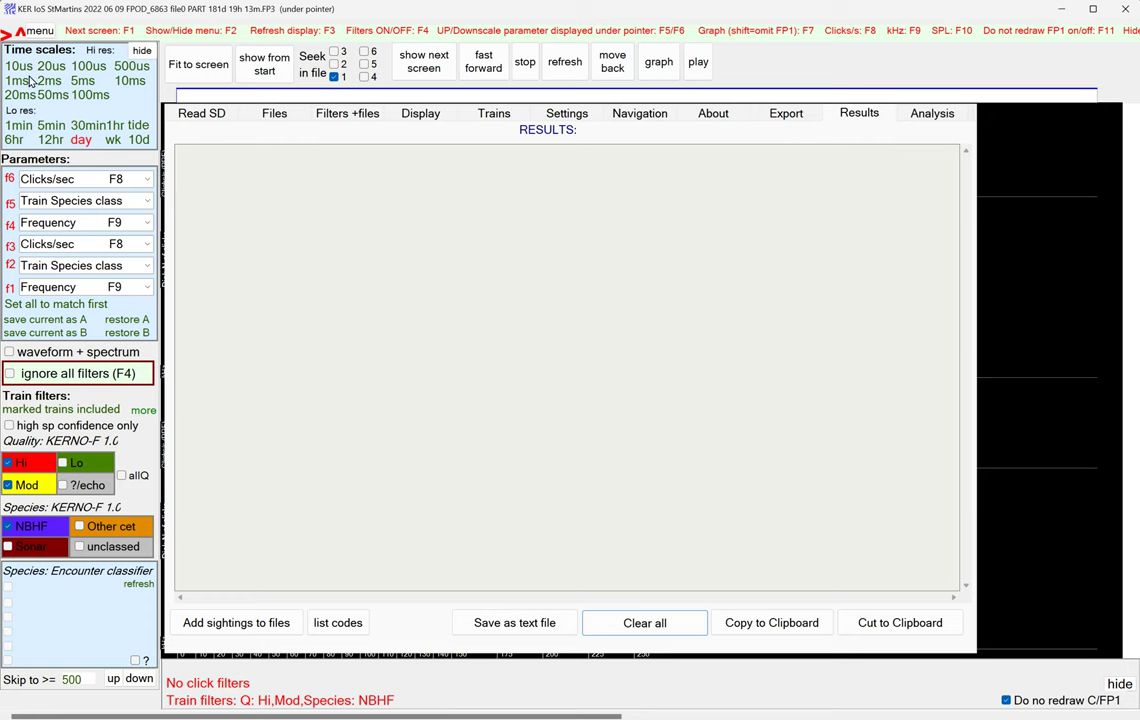
pyautogui.click(84, 83)
# Seek file 3 from the start to the 535-click NBHF encounter at 2024m1d12 19:52:20
pyautogui.click(264, 71)
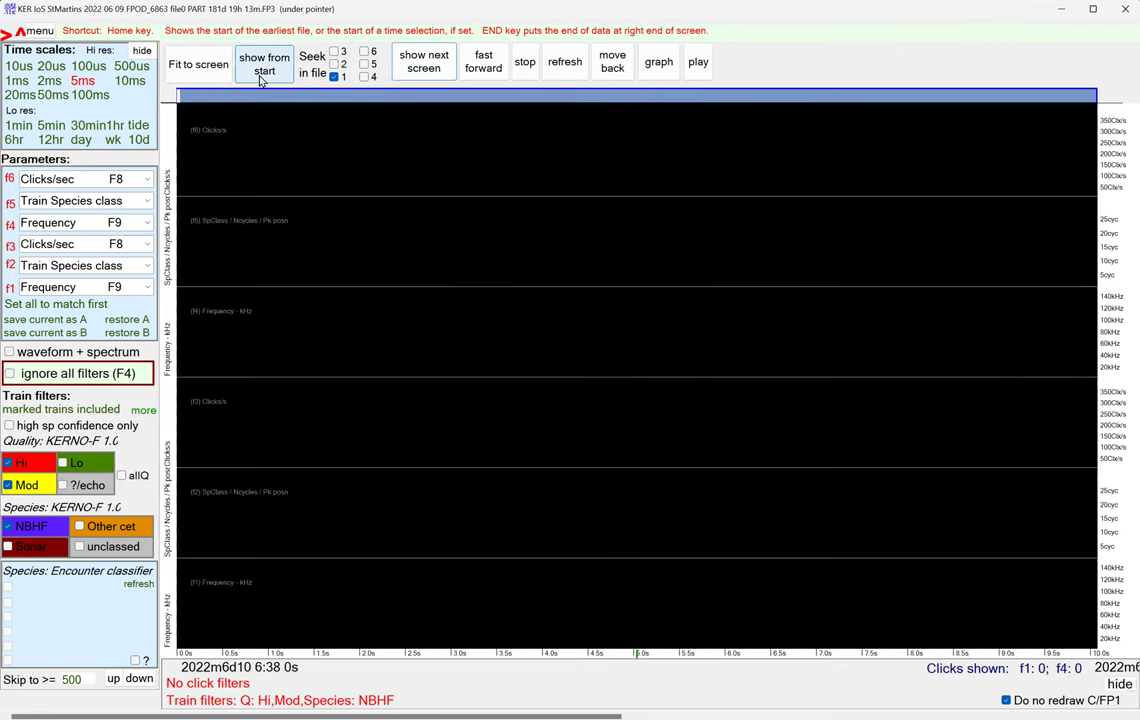
pyautogui.click(411, 64)
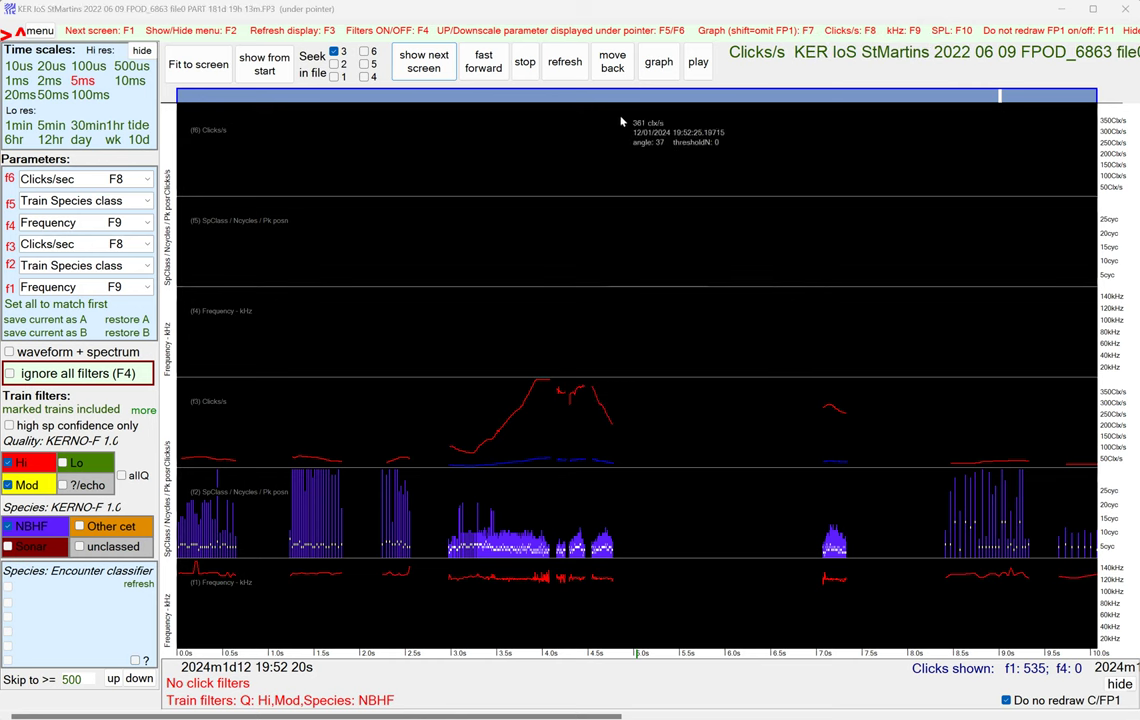
pyautogui.press('F2')
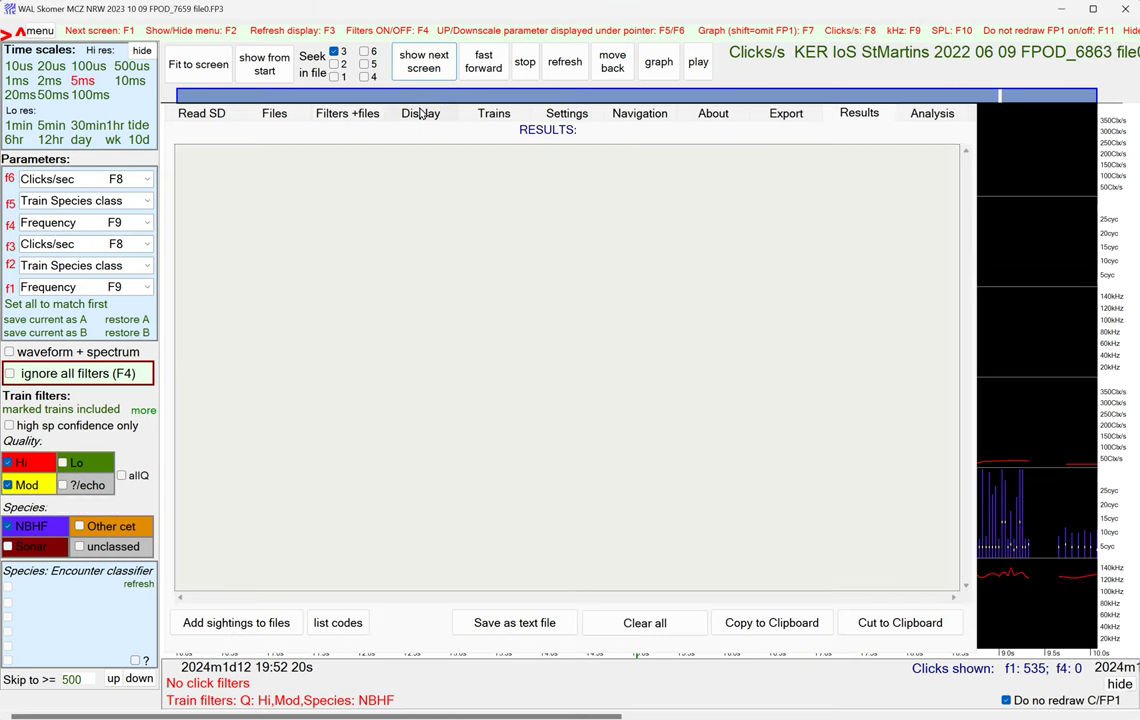
# Set File 2 and File 5 graphs to Duration (N of cycles) and regraph the Skomer encounter
pyautogui.click(418, 116)
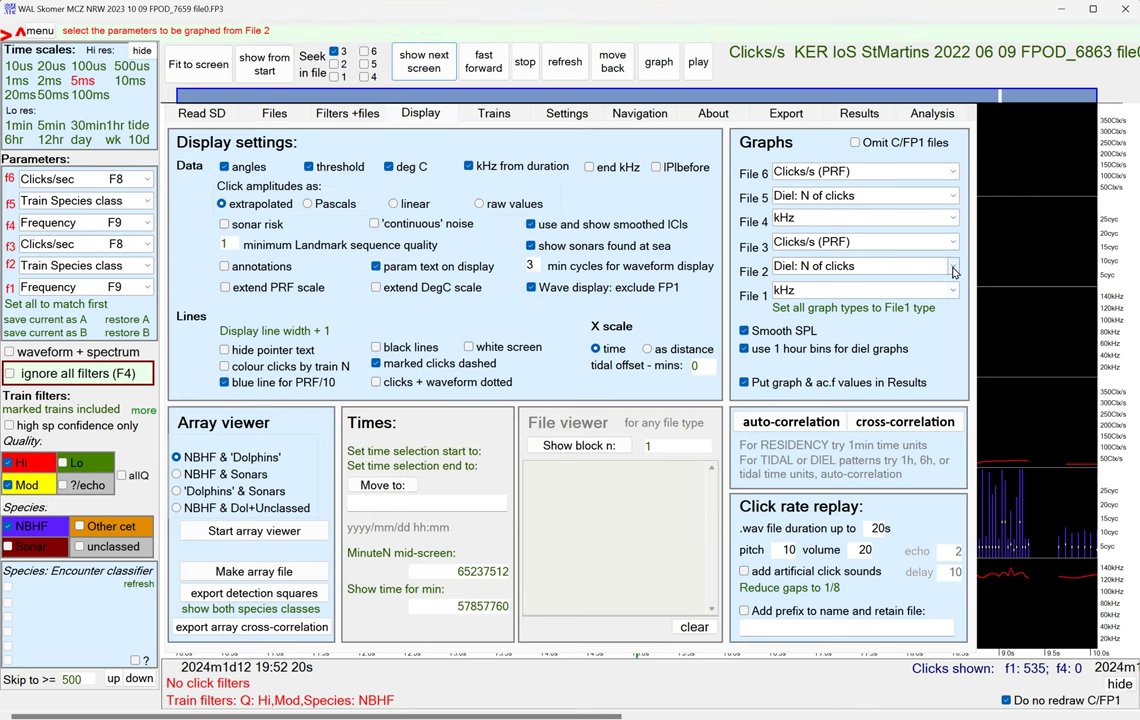
pyautogui.click(953, 272)
pyautogui.click(853, 310)
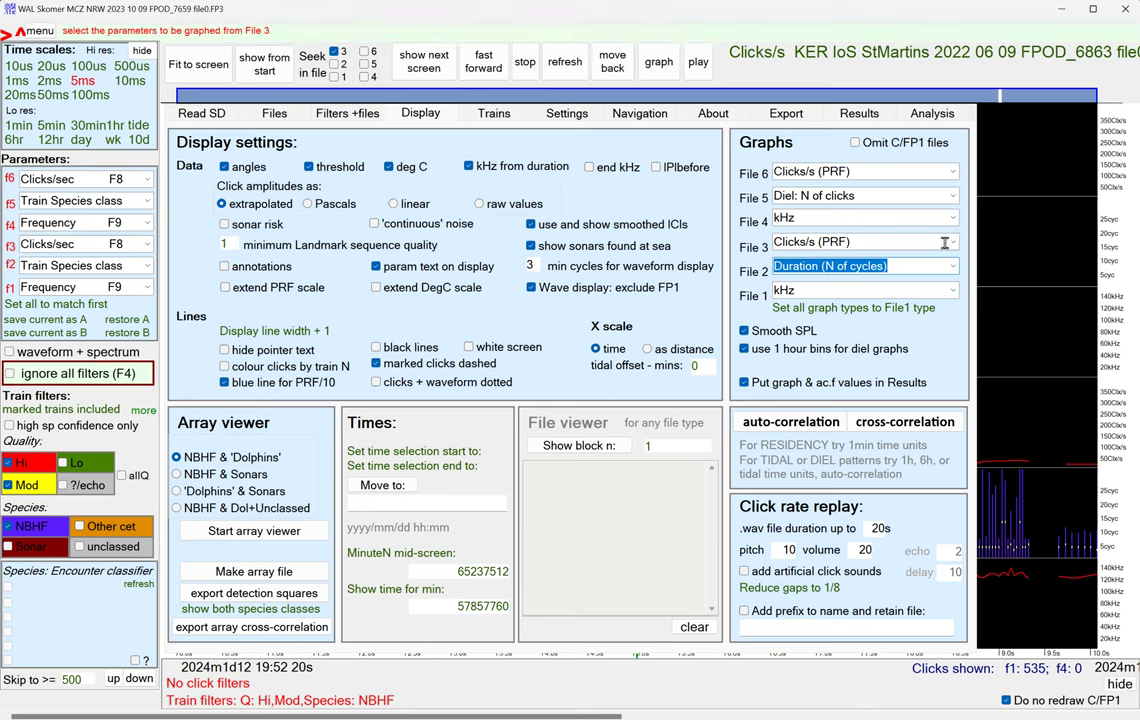
pyautogui.click(953, 195)
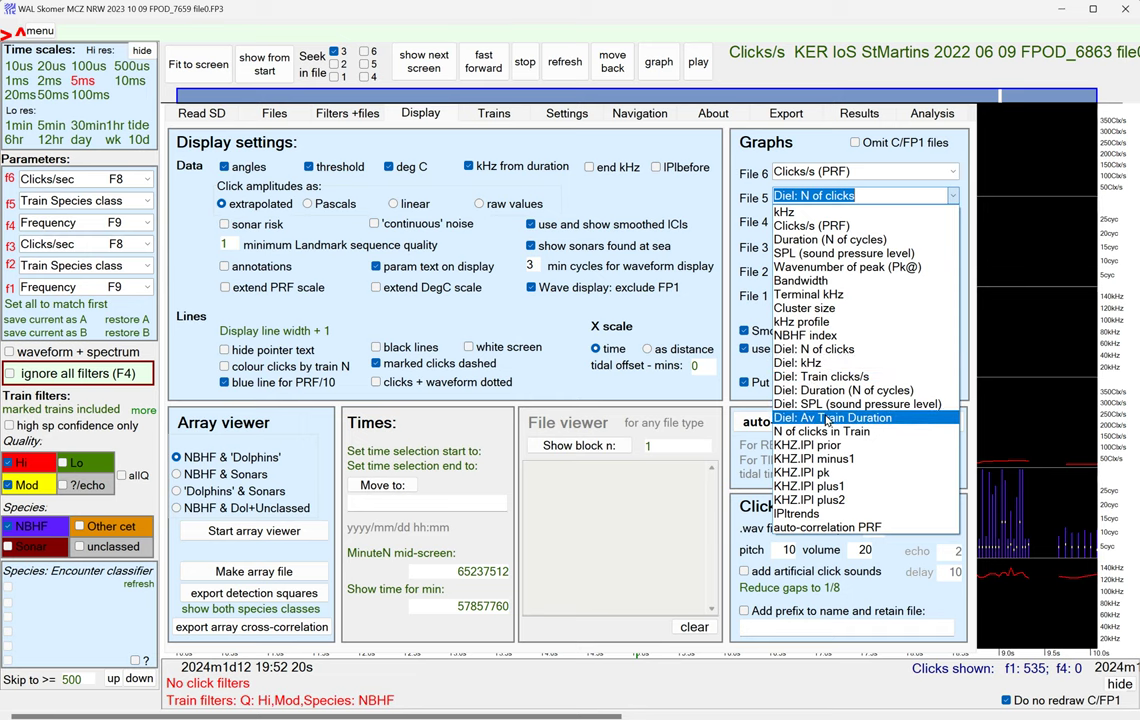
pyautogui.click(800, 243)
pyautogui.click(660, 62)
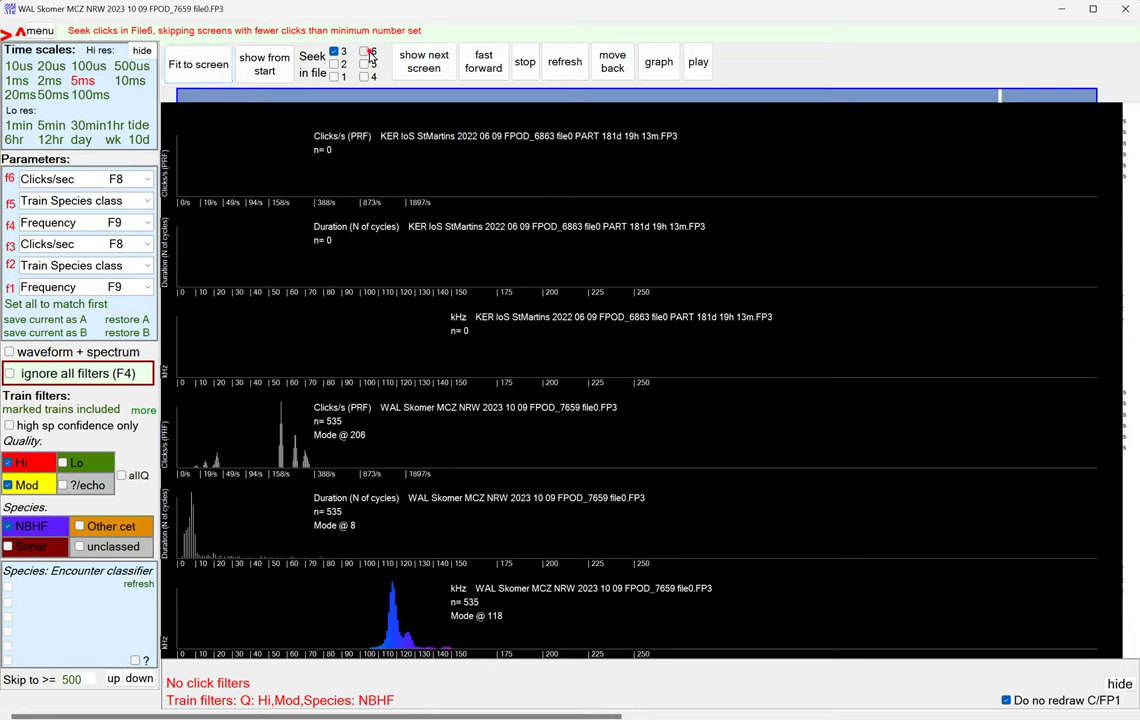
# Seek file 6 from the start to St Martin's trains and graph them: 716 clicks, 120 kHz mode
pyautogui.click(424, 62)
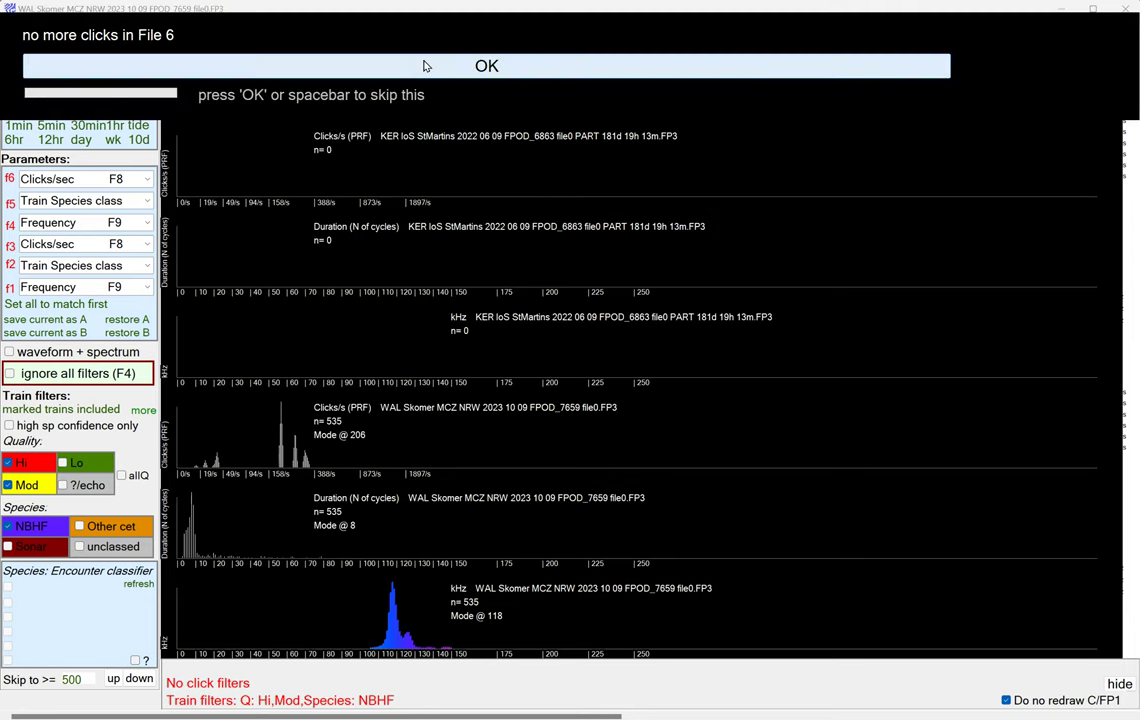
pyautogui.click(420, 68)
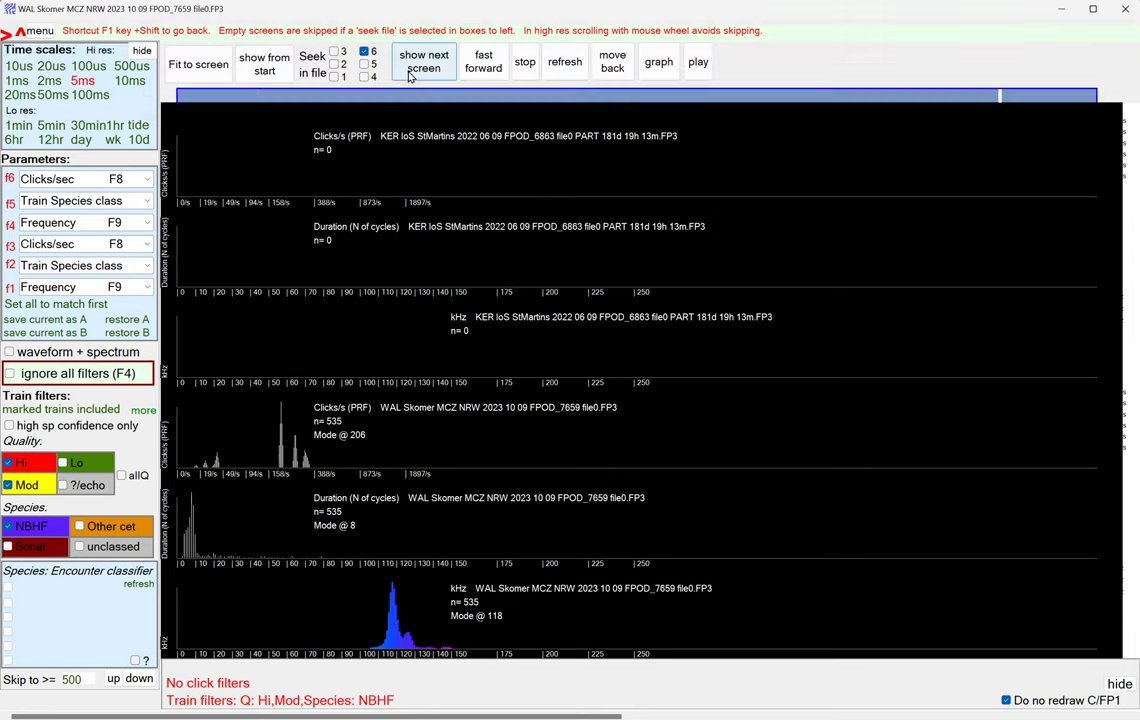
pyautogui.click(264, 63)
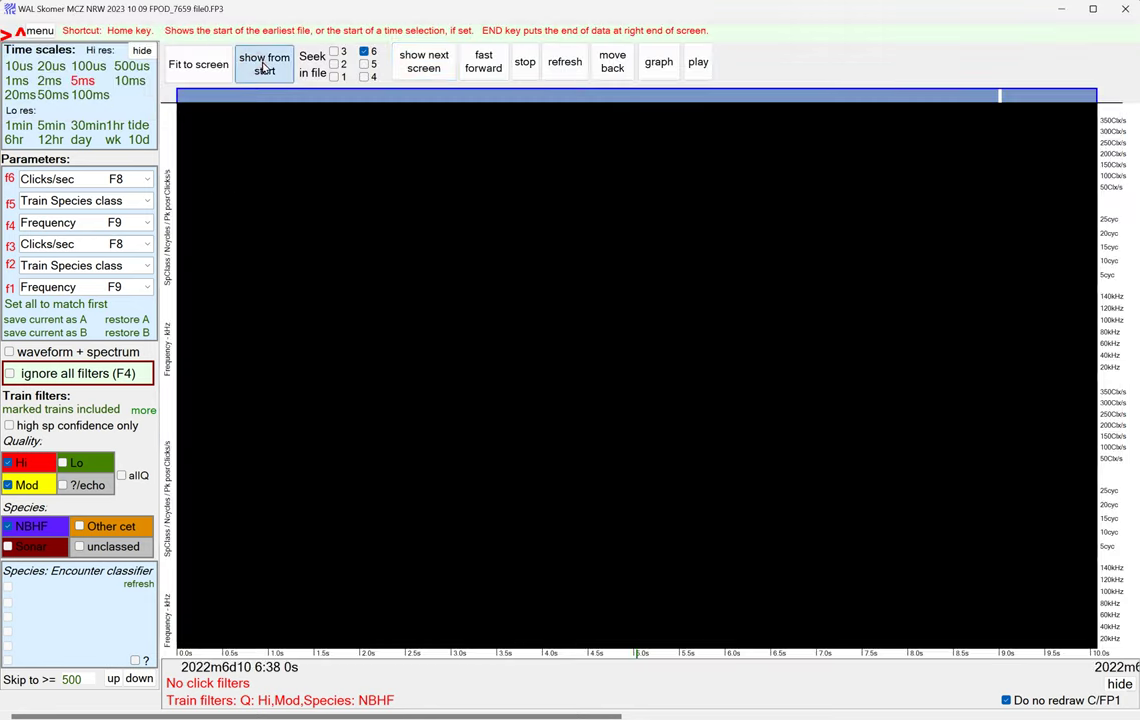
pyautogui.click(443, 73)
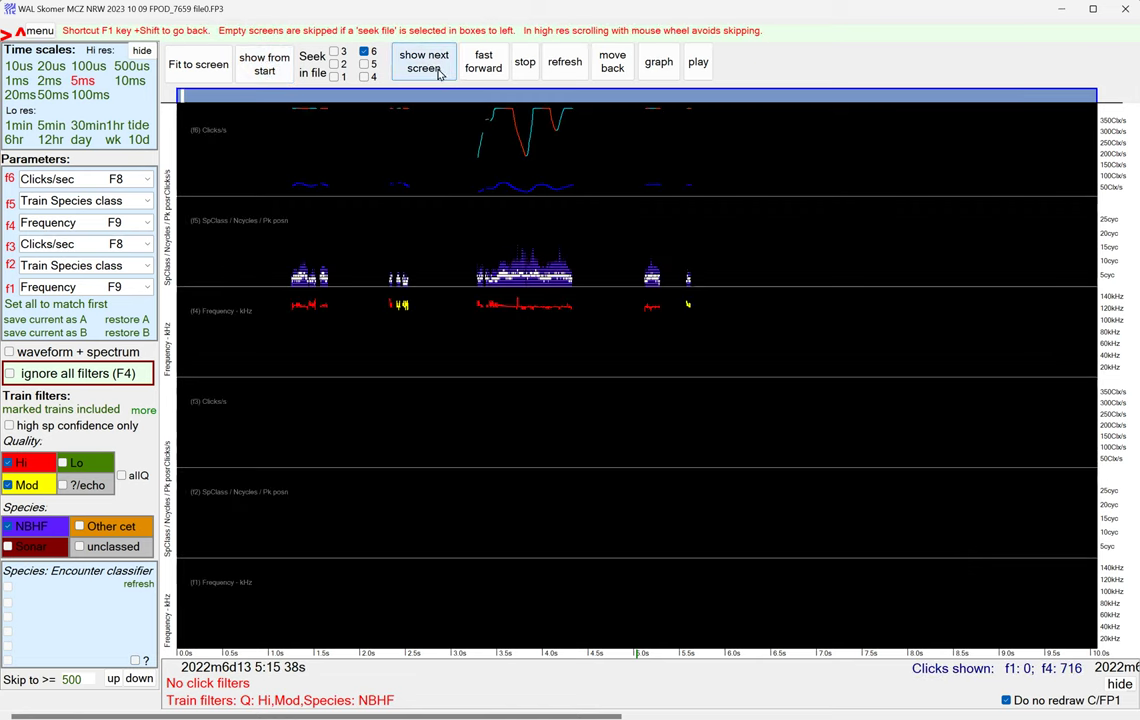
pyautogui.click(648, 68)
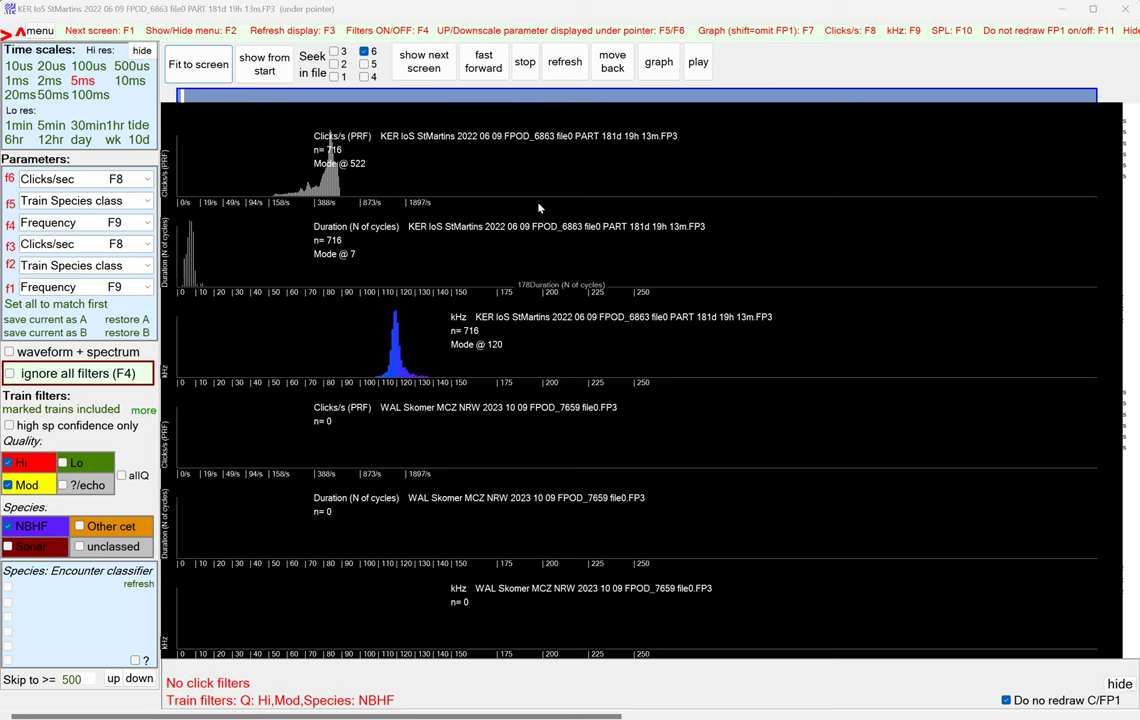
# Open the Display settings page listing click rate, cycle duration and kHz graph types per file
pyautogui.press('F2')
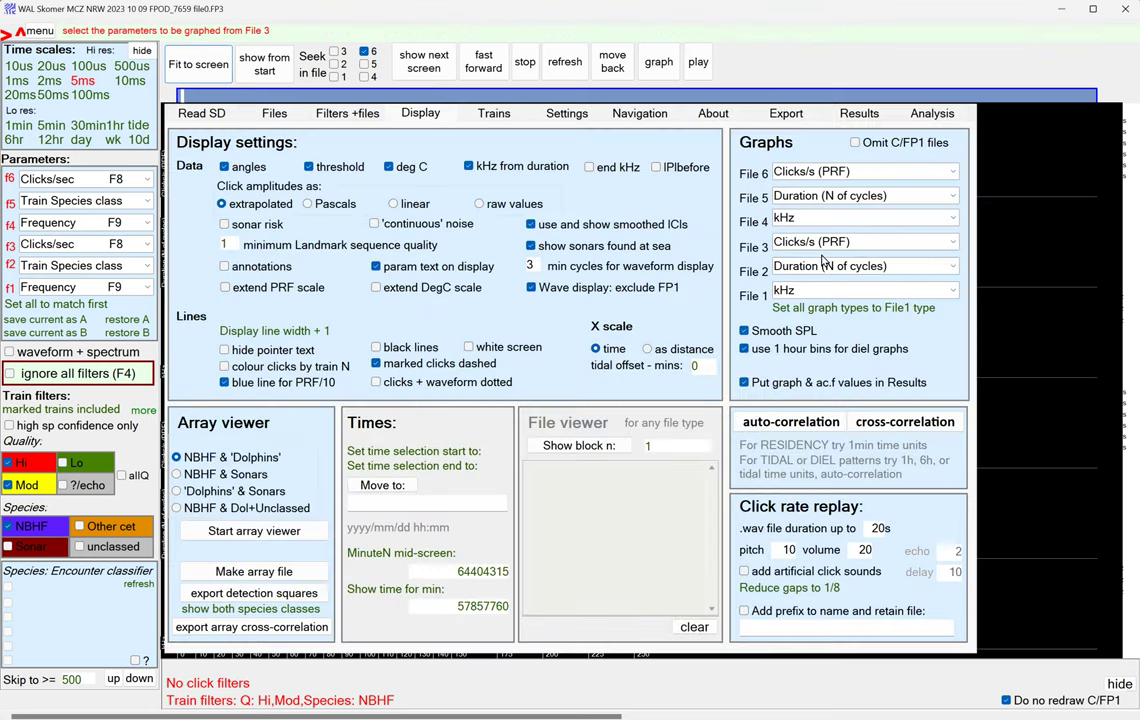